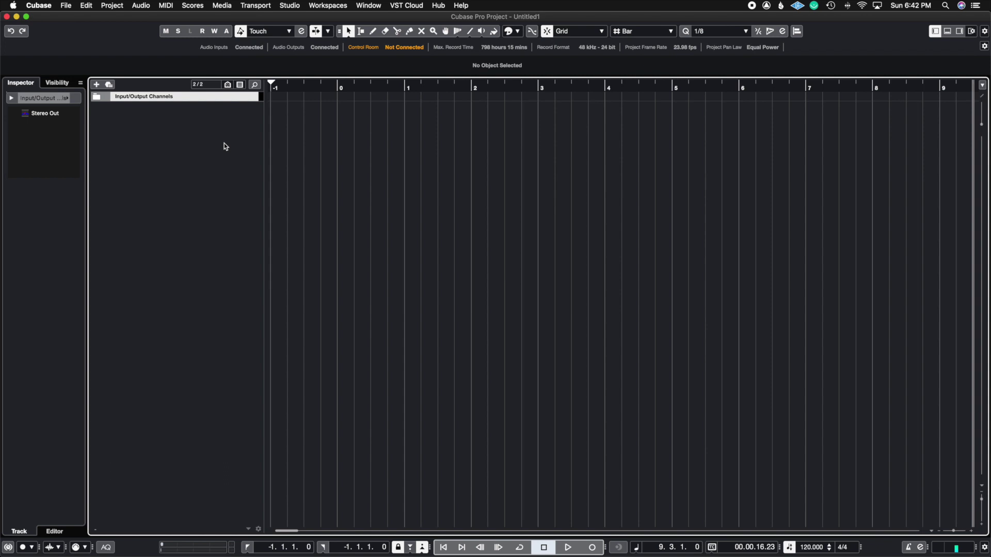
Add Signature, Tempo, Marker and Video tracks from the track list's context menu
right_click(225, 147)
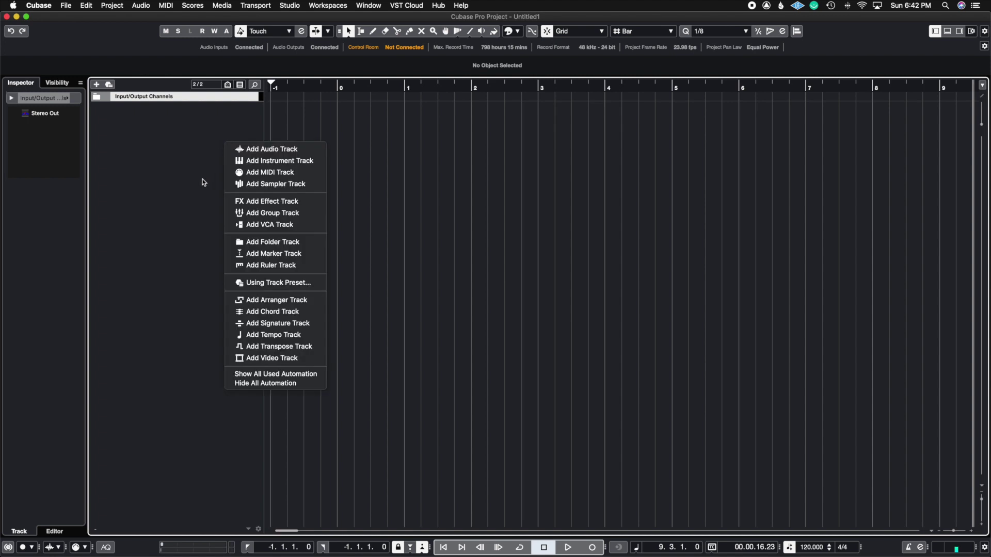
left_click(281, 323)
right_click(217, 212)
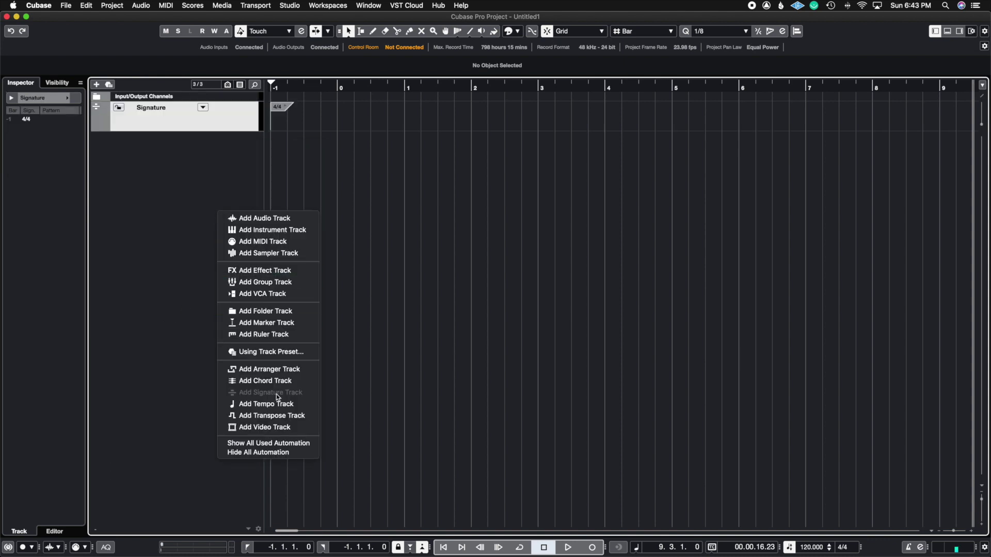
left_click(277, 404)
right_click(222, 227)
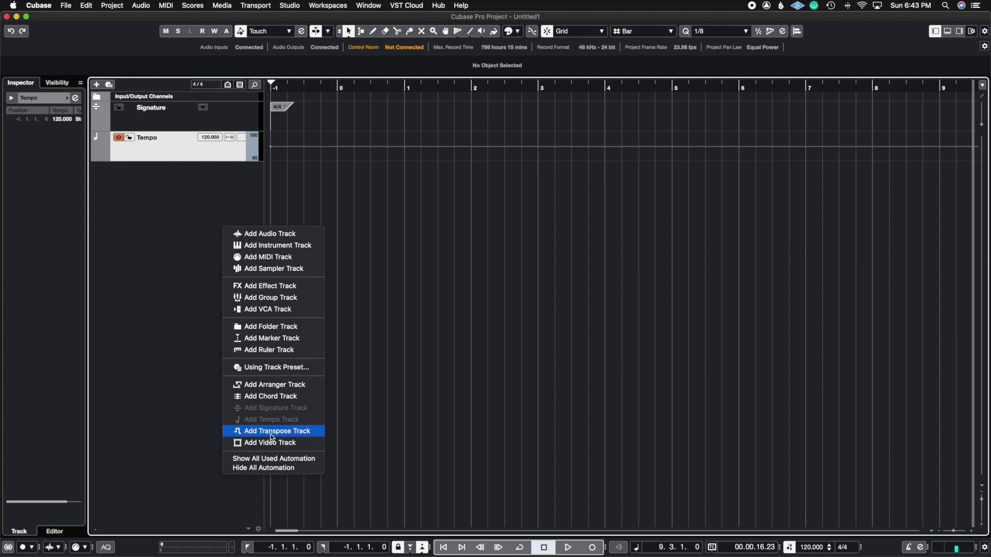
left_click(270, 339)
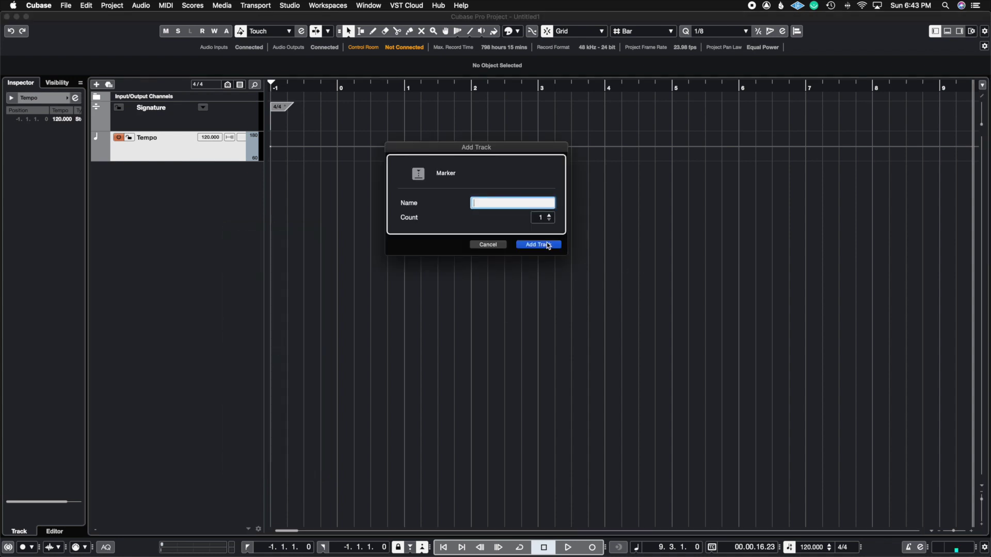
left_click(548, 246)
right_click(244, 252)
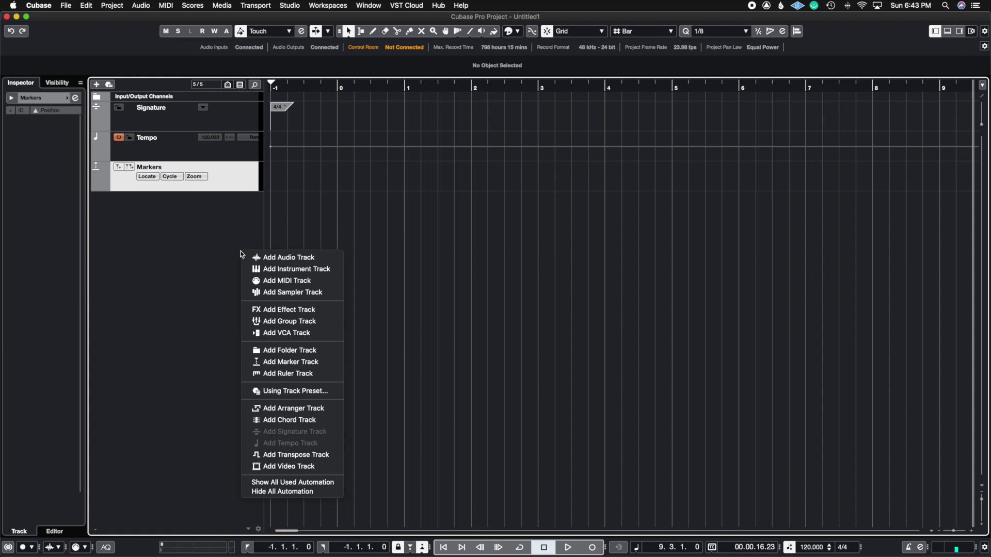
left_click(280, 466)
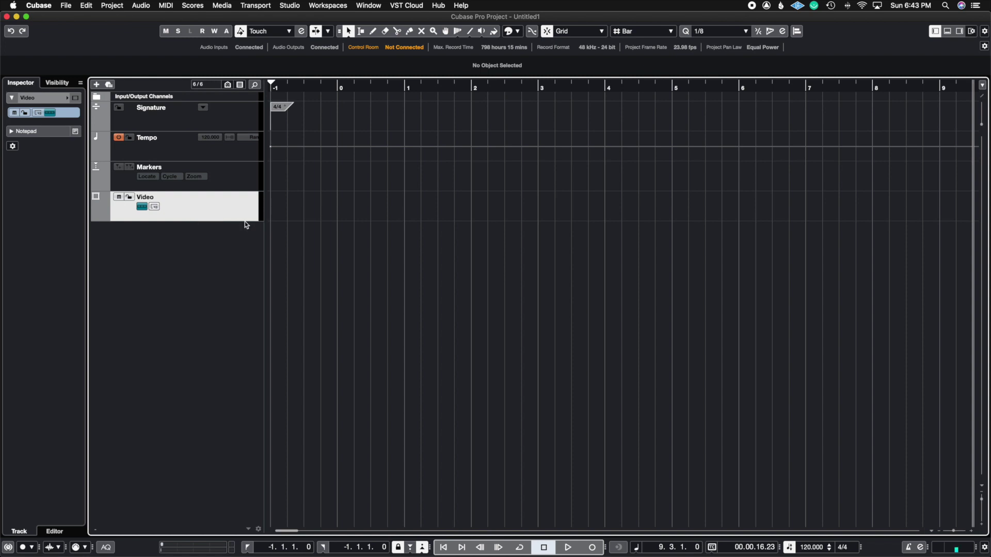
Move the Tempo track below the Markers track, then select the Signature and Tempo tracks
mouse_move(242, 215)
left_mouse_down()
mouse_move(253, 161)
mouse_move(239, 210)
left_mouse_up()
left_click_drag(225, 153, 227, 177)
left_click(228, 119)
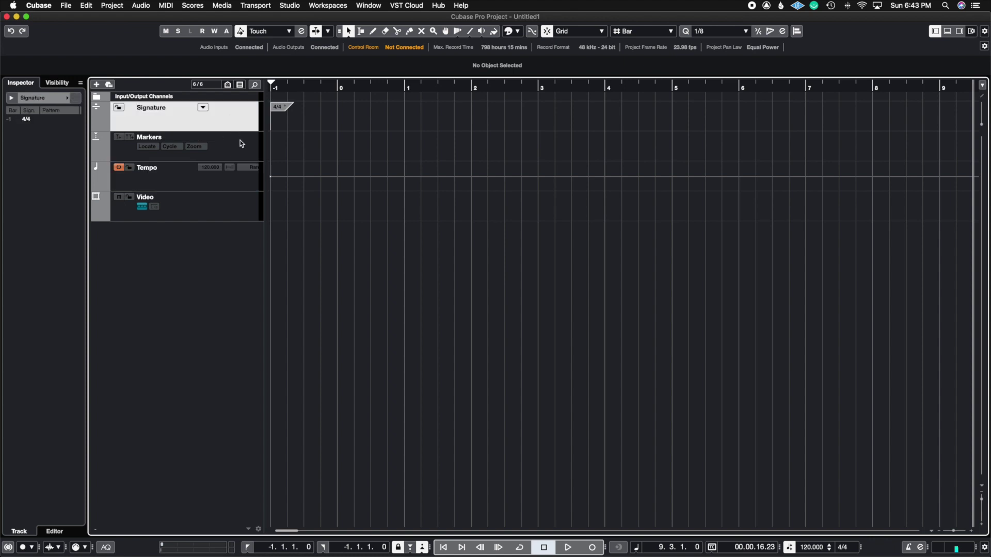
left_click(170, 178)
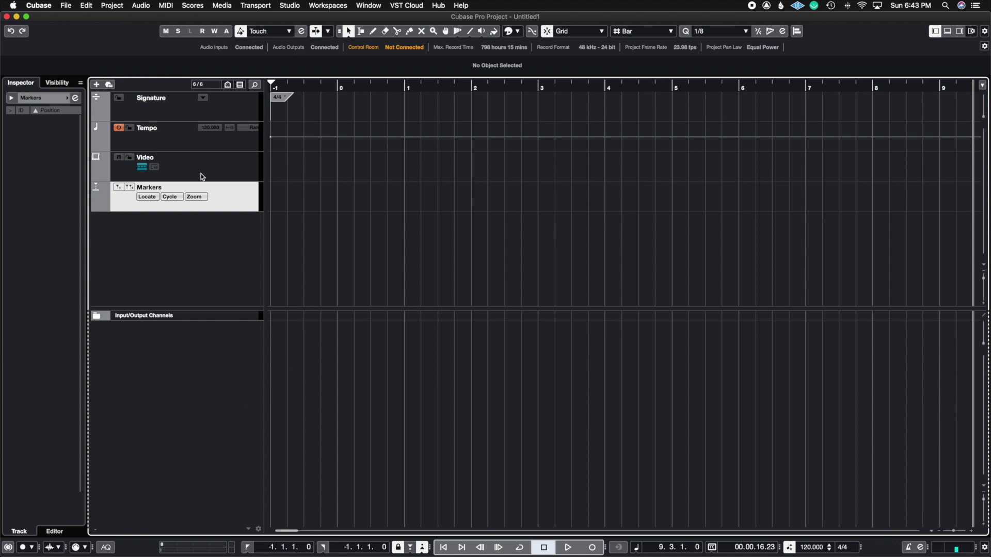
Place Markers between Signature and Tempo and resize the zones to show all four tracks above Input/Output Channels
mouse_move(231, 198)
left_mouse_down()
mouse_move(228, 144)
mouse_move(248, 149)
left_mouse_up()
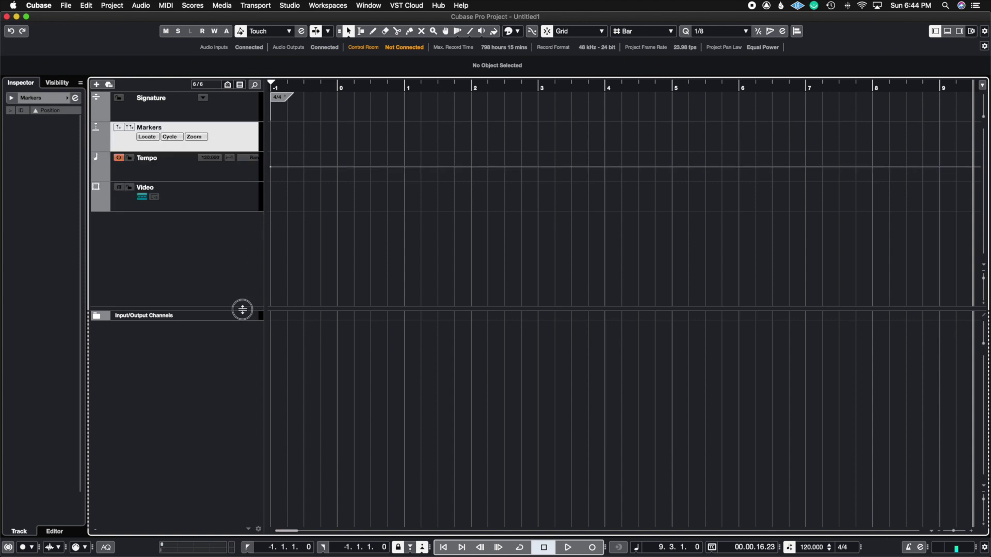
left_click_drag(243, 309, 262, 155)
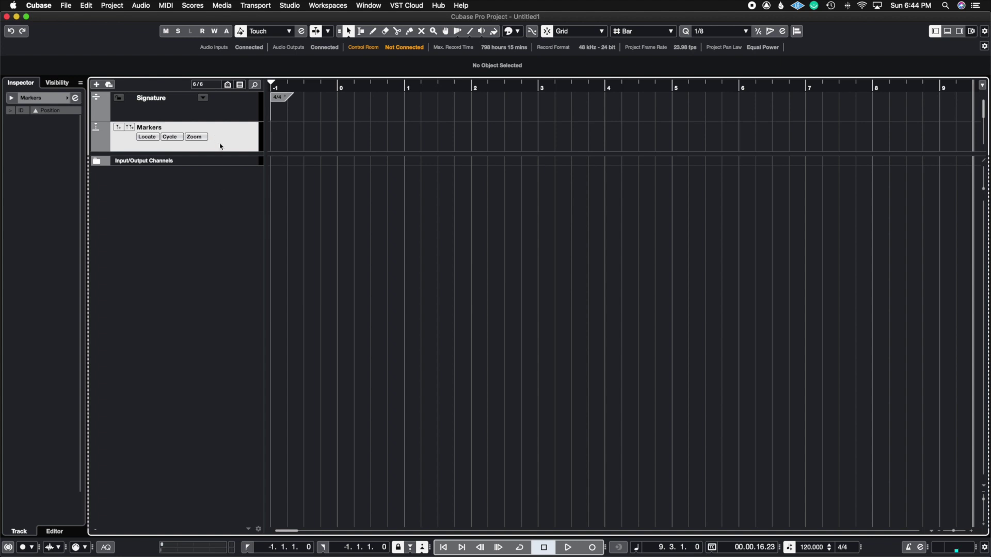
left_click_drag(231, 156, 225, 218)
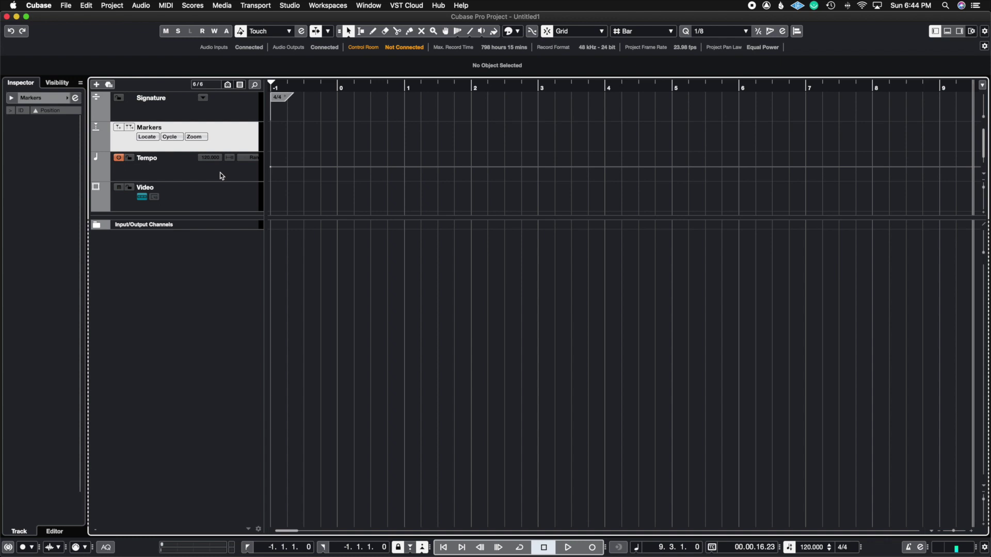
Save the project as a new template named 'Film Scoring'
left_click(67, 8)
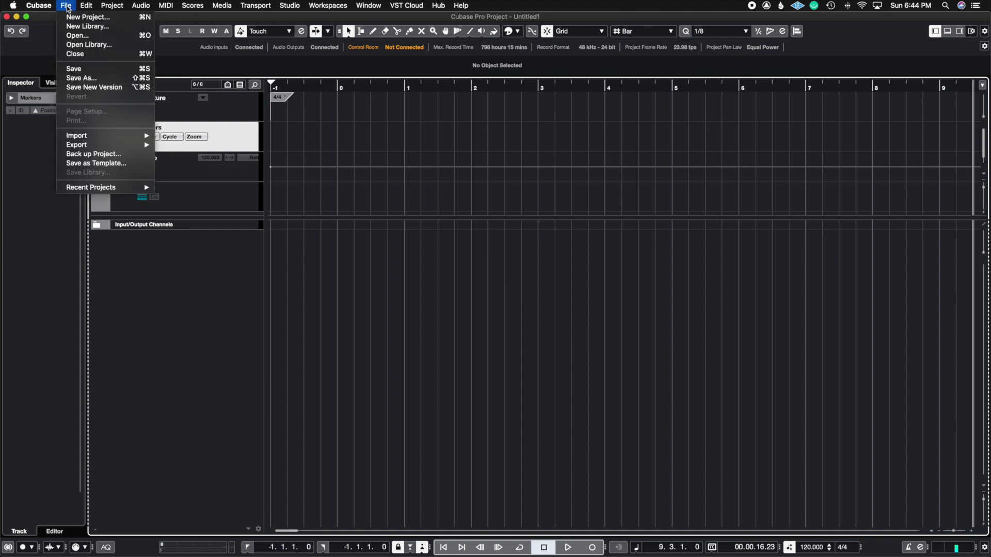
left_click(100, 165)
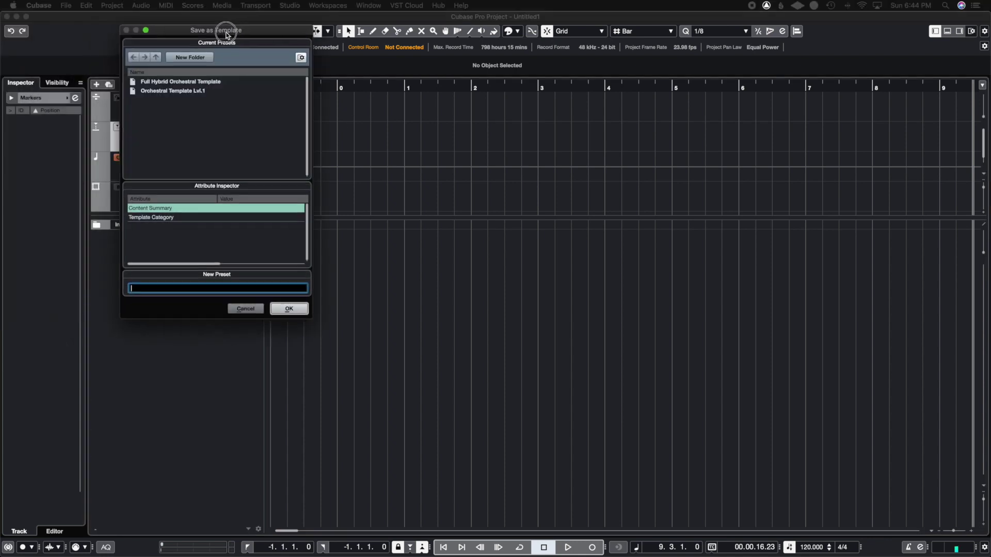
left_click_drag(226, 35, 557, 84)
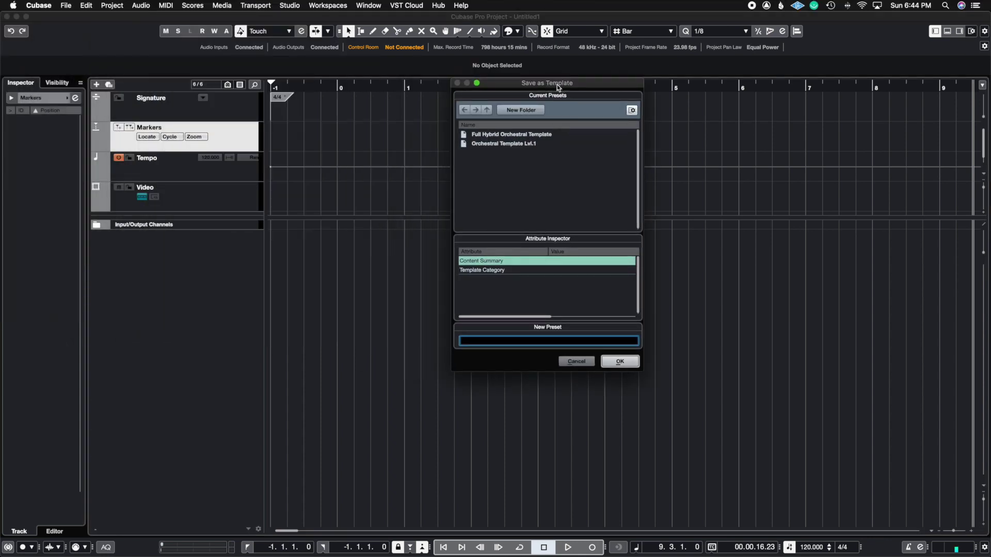
type("Film Scoring")
left_click(621, 362)
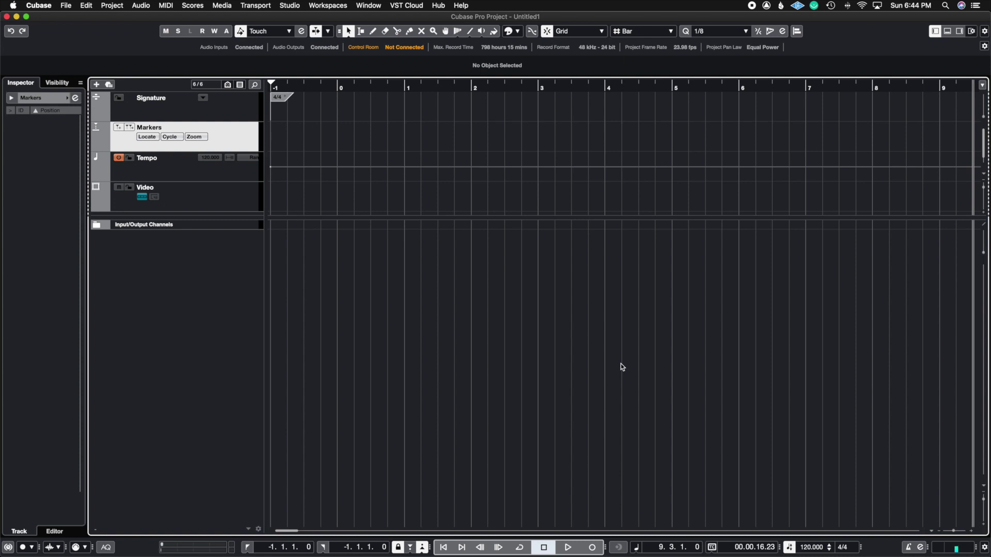
Close Untitled1 without saving and bring up the Steinberg Hub through File > New Project
key("super+w")
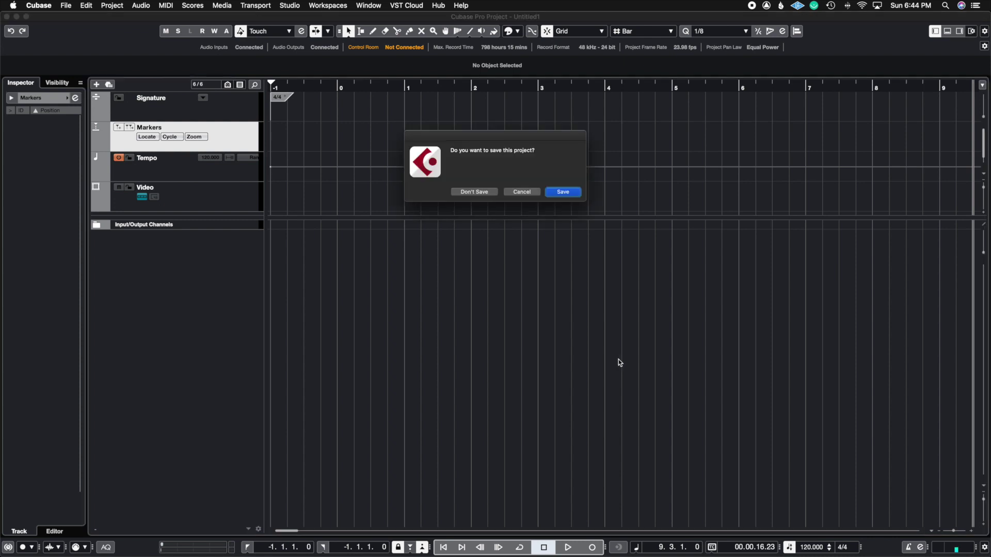
left_click(485, 195)
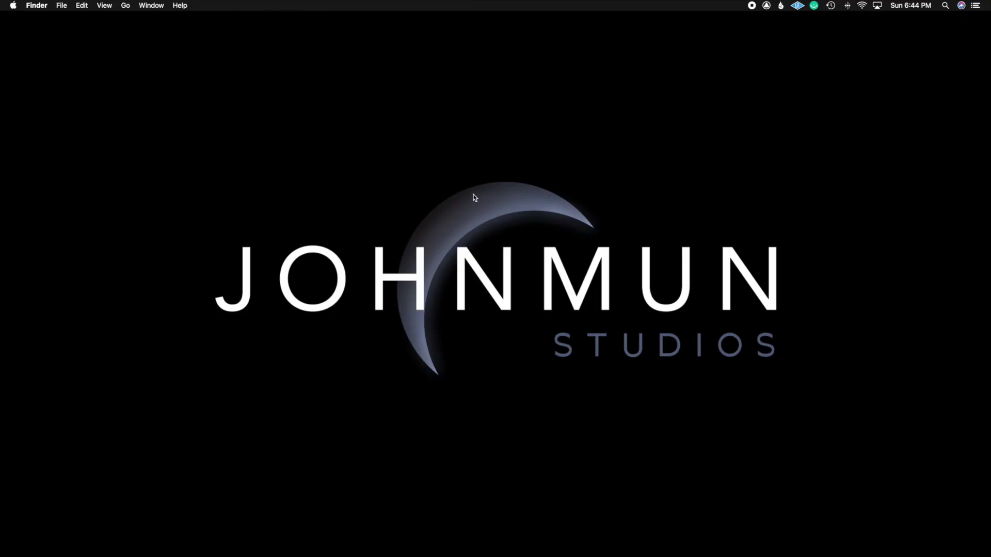
left_click(66, 5)
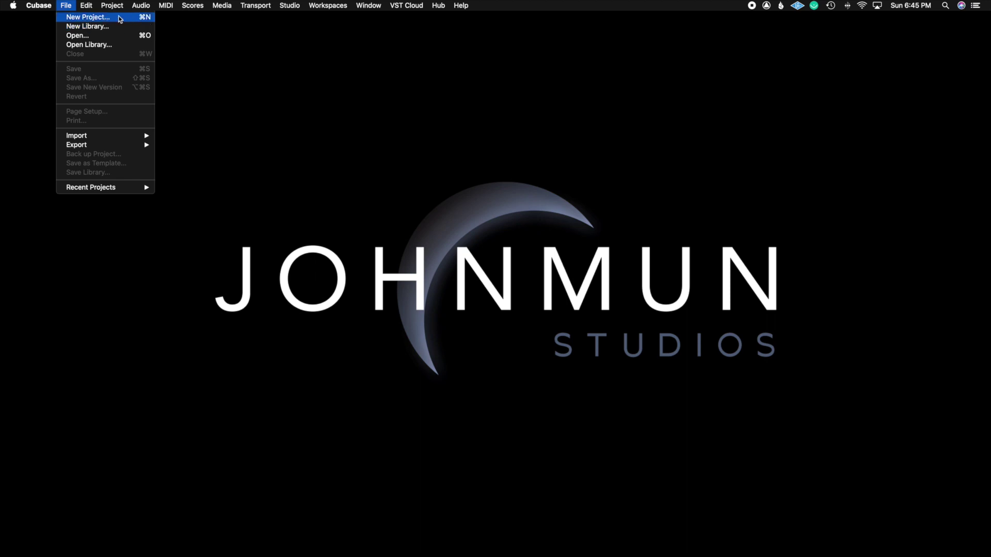
mouse_move(38, 5)
mouse_move(77, 6)
left_click(101, 17)
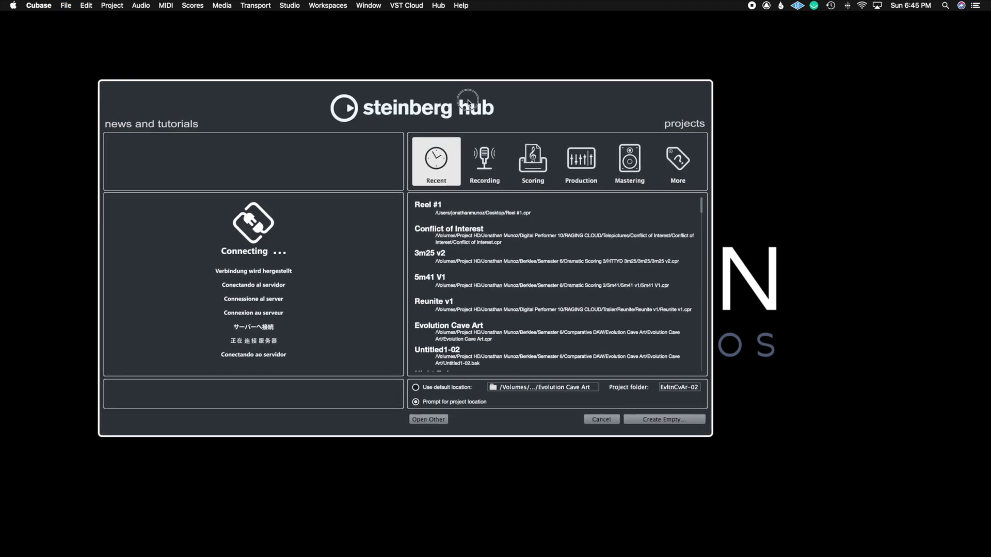
Create a new project from the Film Scoring template under the Hub's More category
left_click_drag(467, 101, 513, 59)
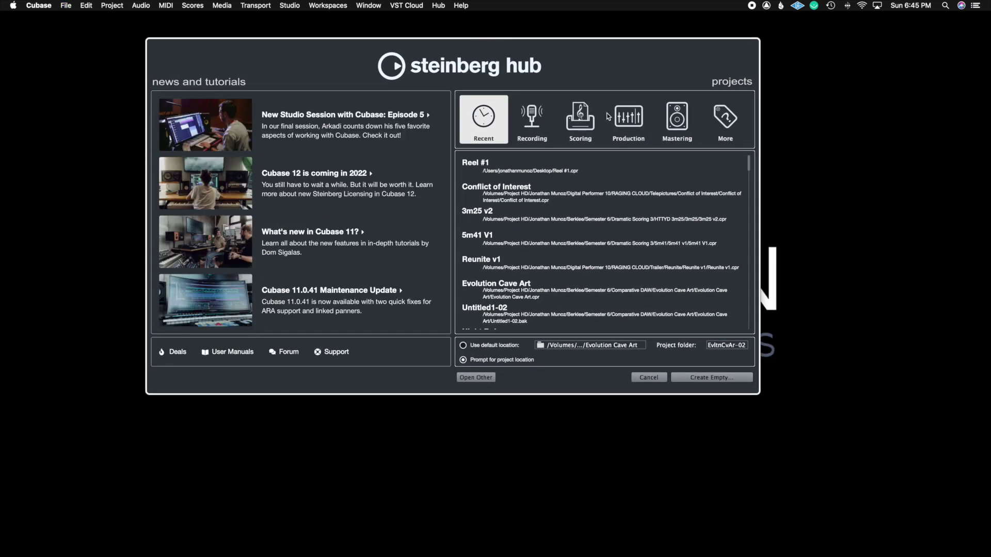
left_click(726, 127)
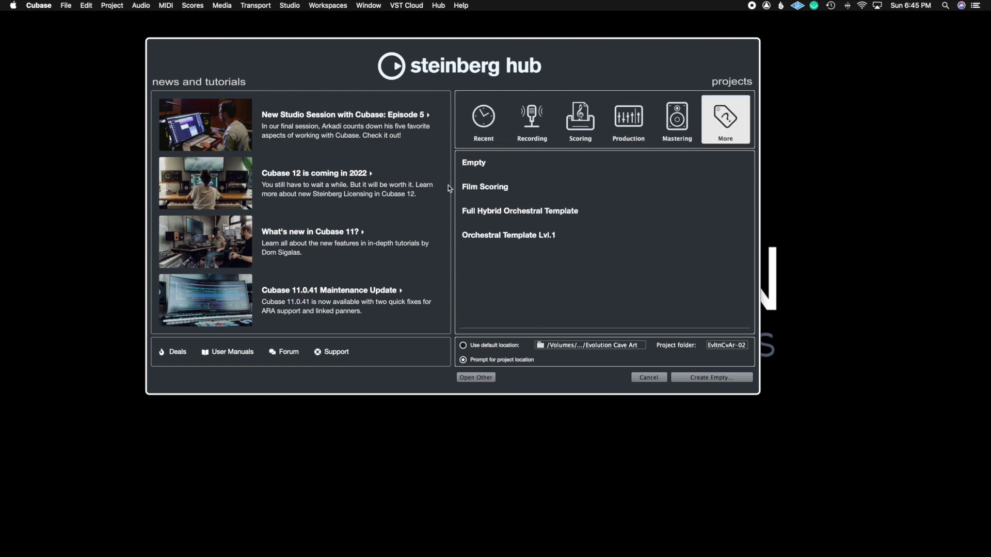
left_click(485, 187)
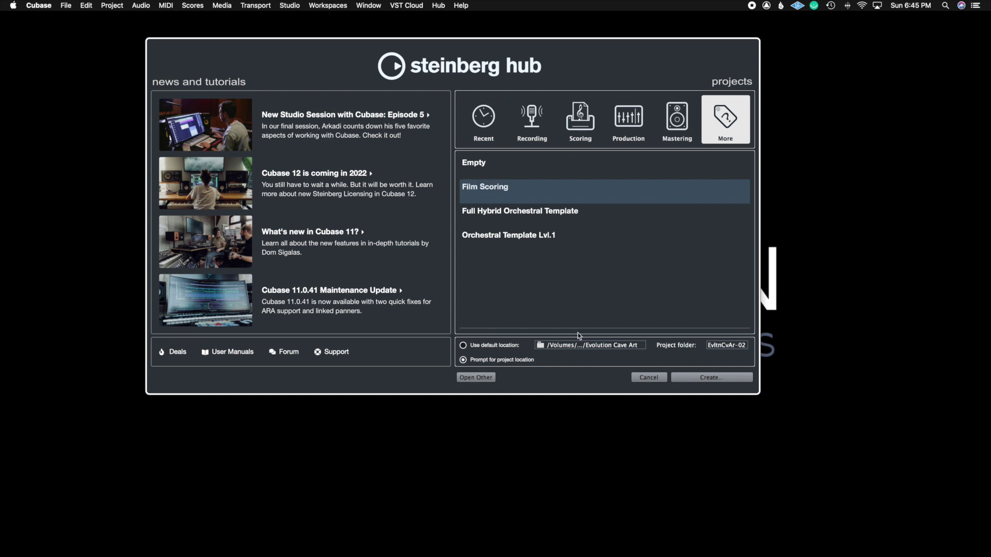
left_click(684, 378)
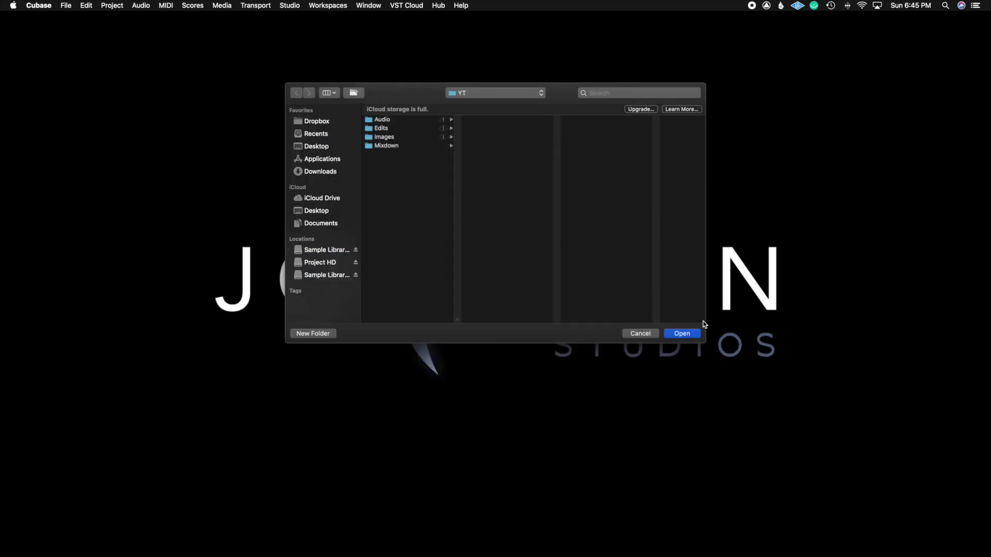
left_click(681, 334)
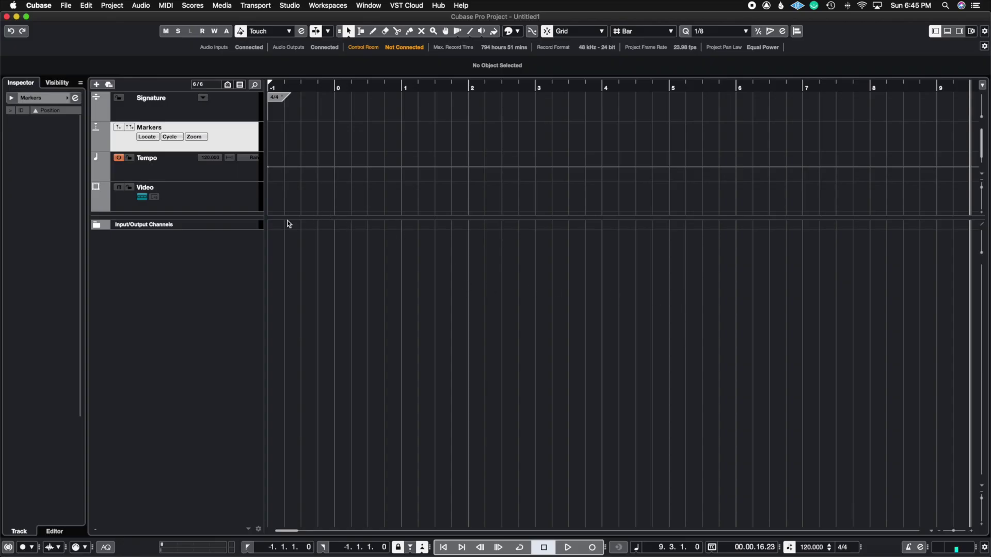
left_click_drag(256, 217, 256, 214)
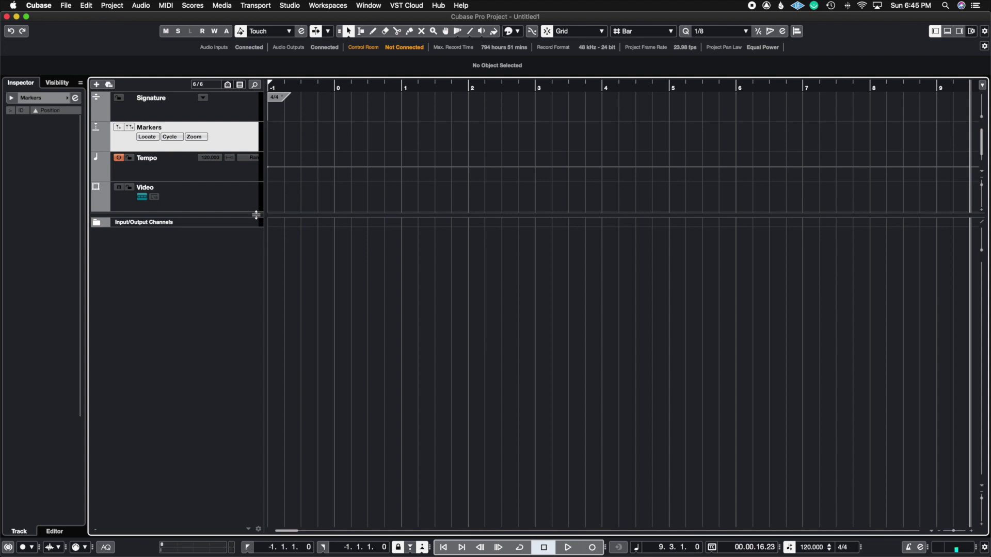
left_click_drag(256, 215, 255, 213)
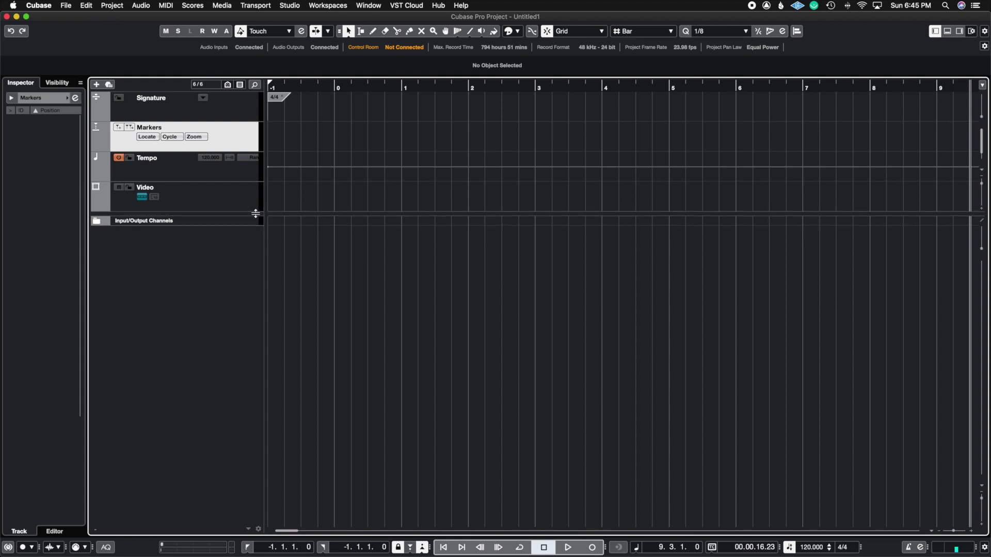
right_click(246, 246)
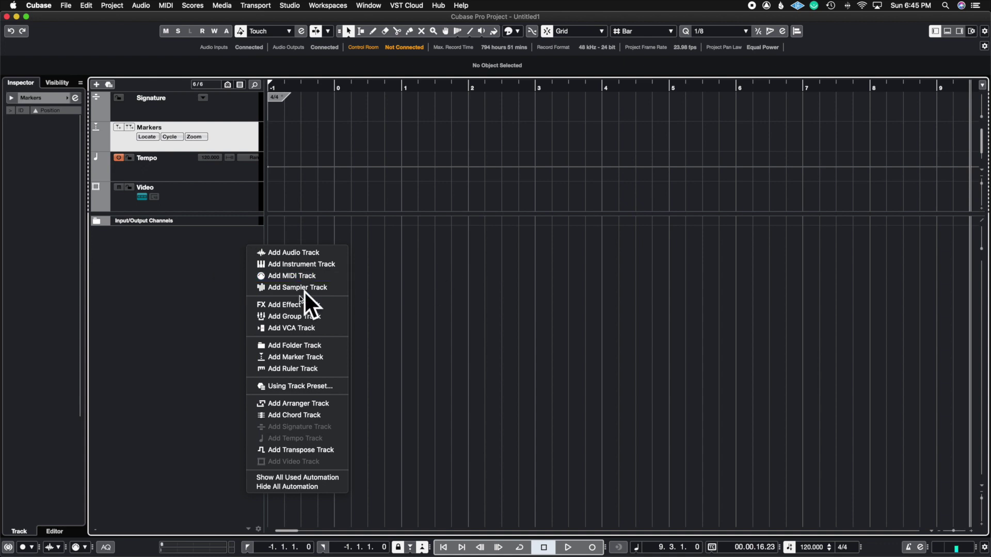
left_click(201, 307)
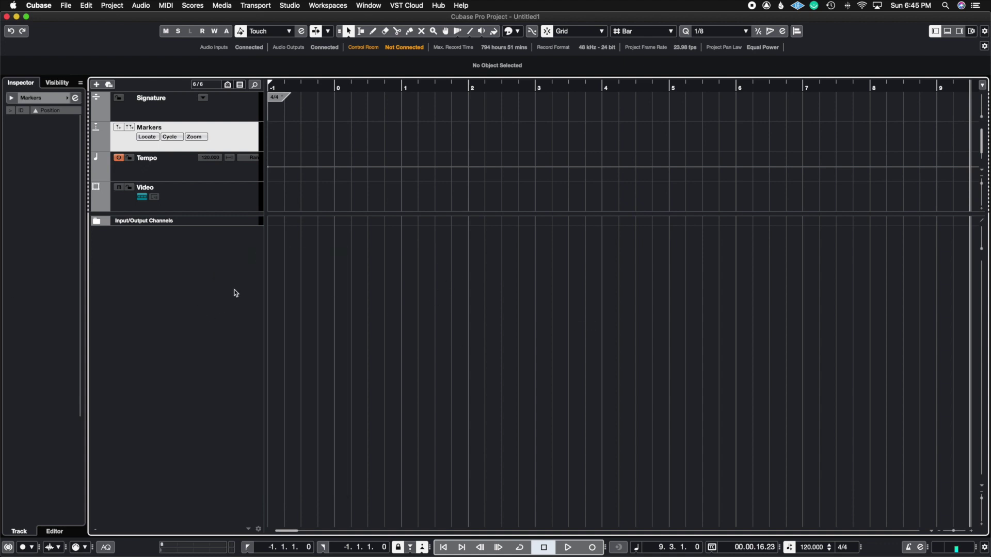